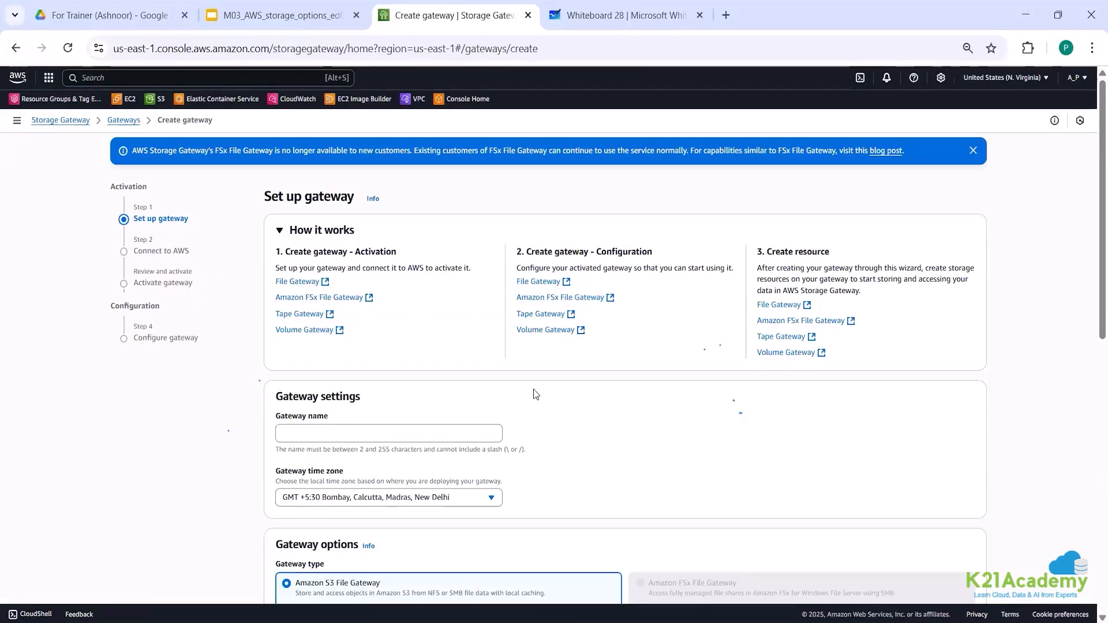
Step: Name the new gateway "mygateway" in the gateway settings
{"action": "scroll", "coordinate": [533, 389], "scroll_direction": "down", "scroll_amount": 3}
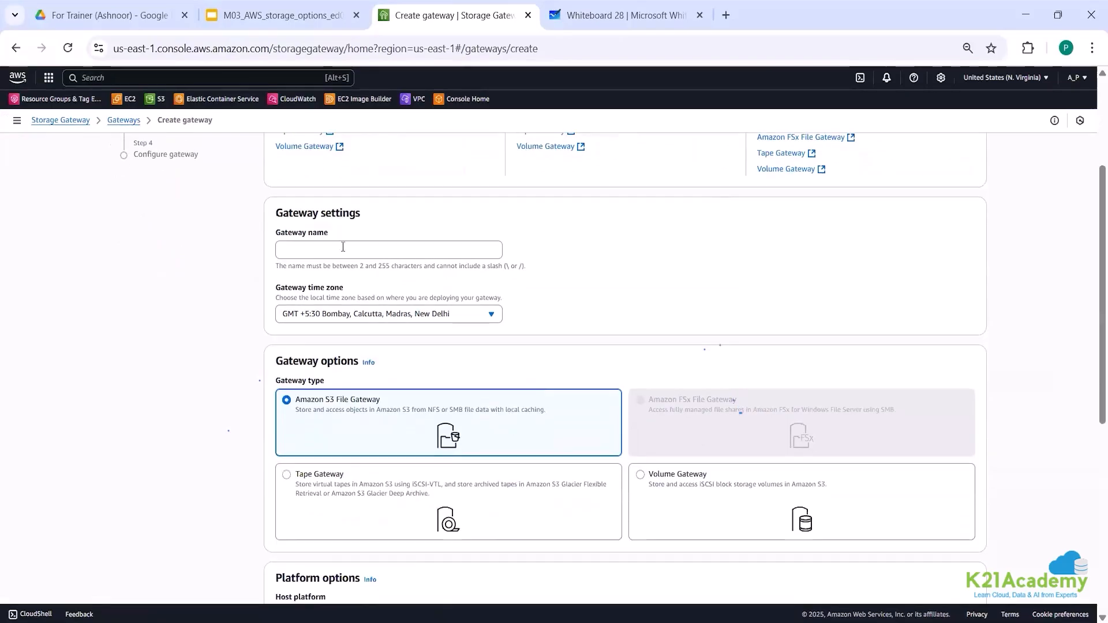
{"action": "left_click", "coordinate": [342, 247]}
{"action": "type", "text": "m"}
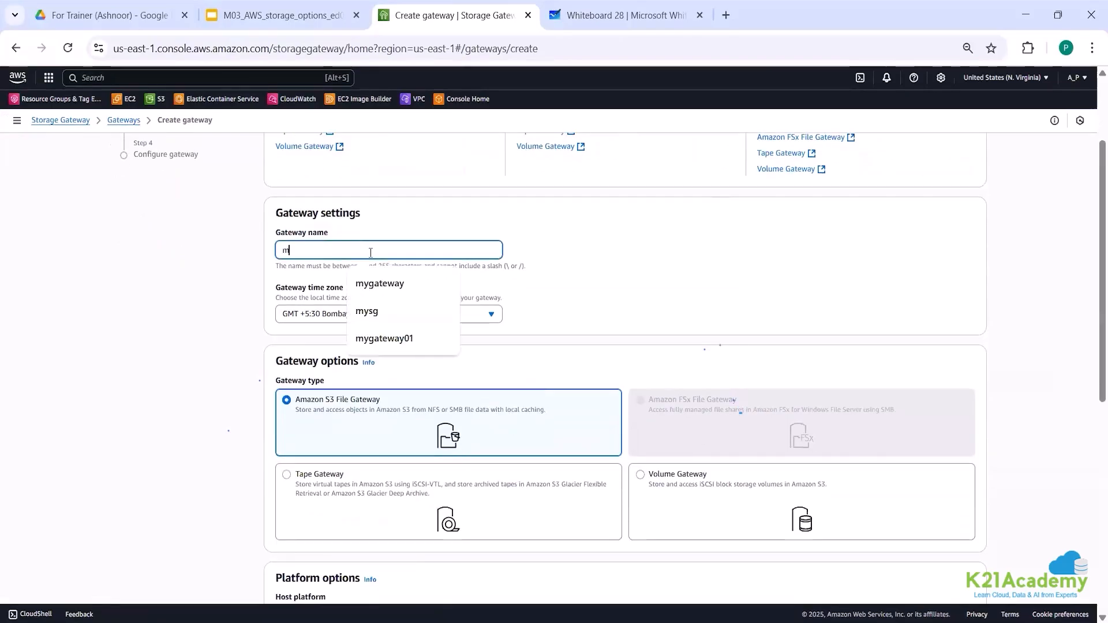
{"action": "type", "text": "ygatewa"}
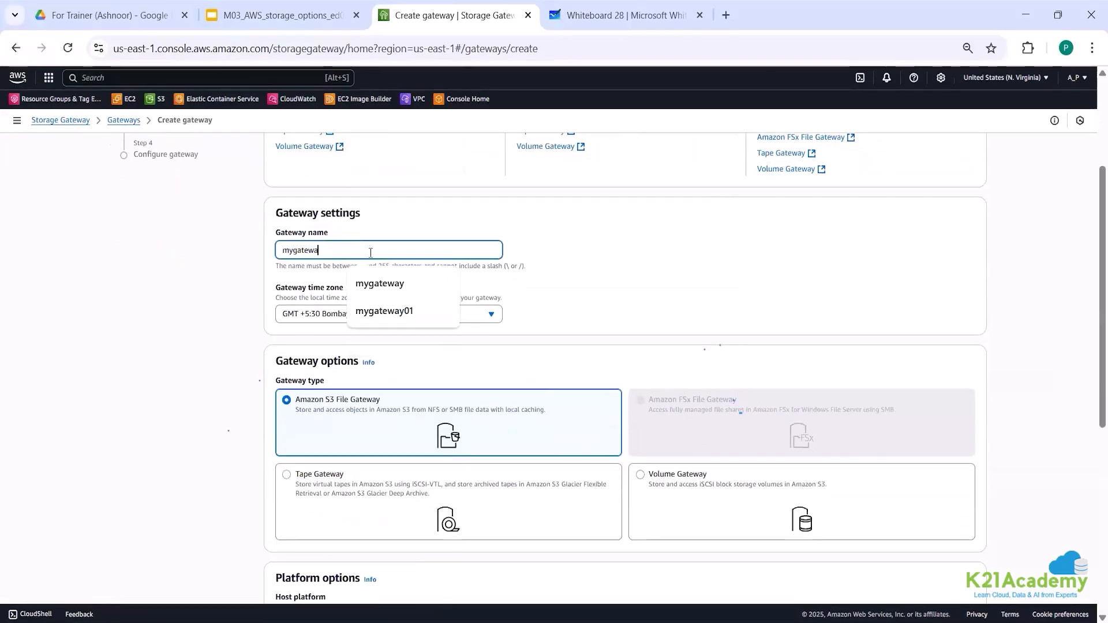
{"action": "type", "text": "y"}
{"action": "left_click", "coordinate": [775, 279]}
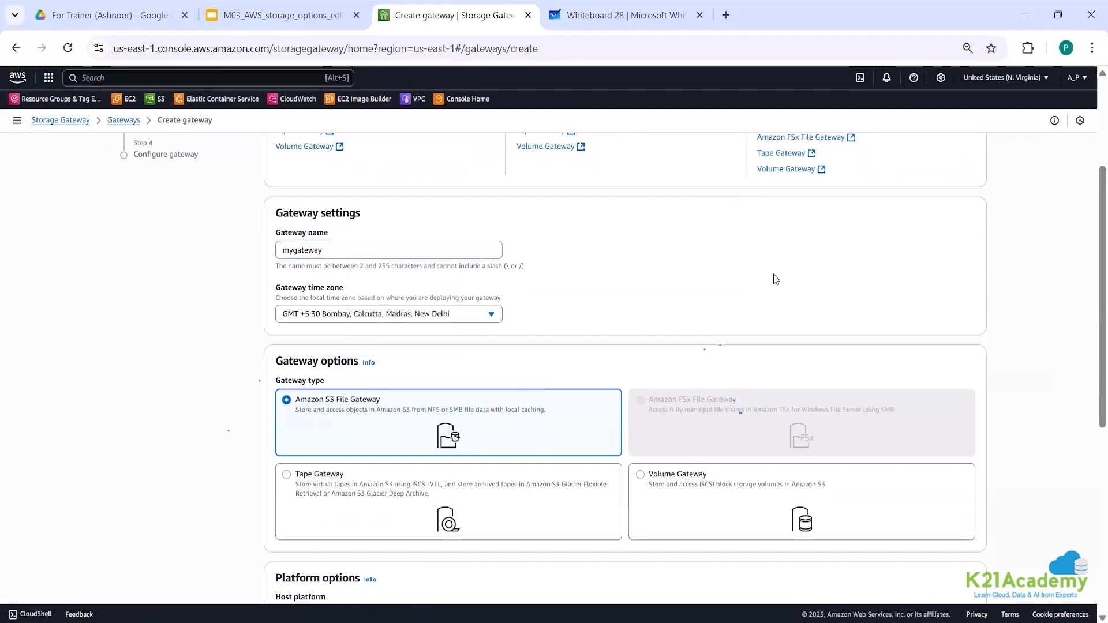
Step: Examine the Storage Gateway Types slide in the storage presentation and return to the gateway setup page
{"action": "scroll", "coordinate": [775, 279], "scroll_direction": "down", "scroll_amount": 3}
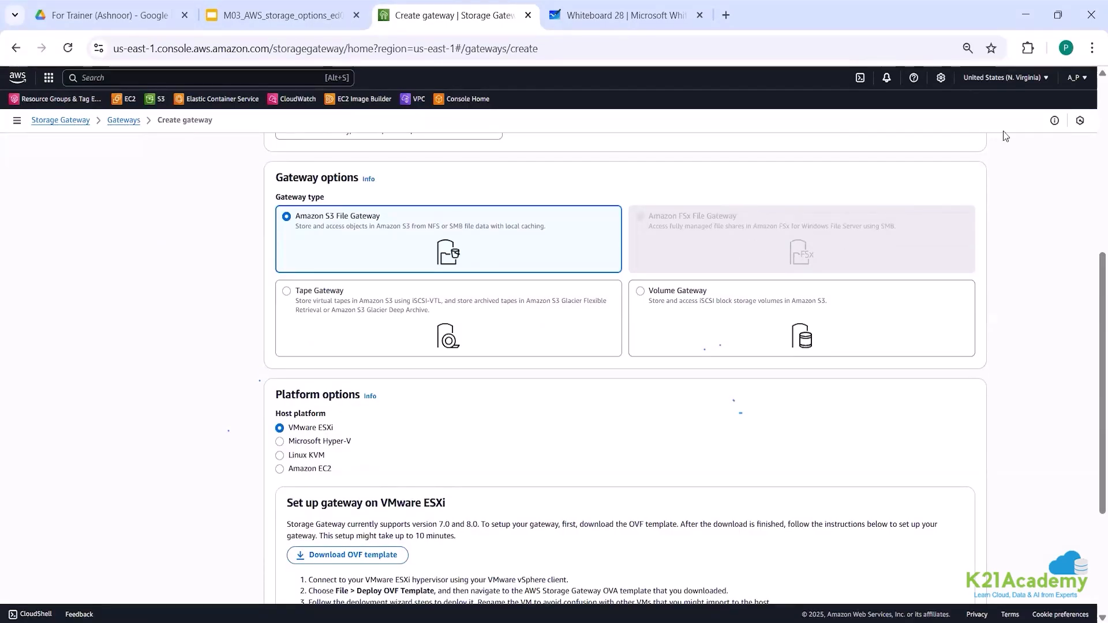
{"action": "left_click", "coordinate": [282, 15]}
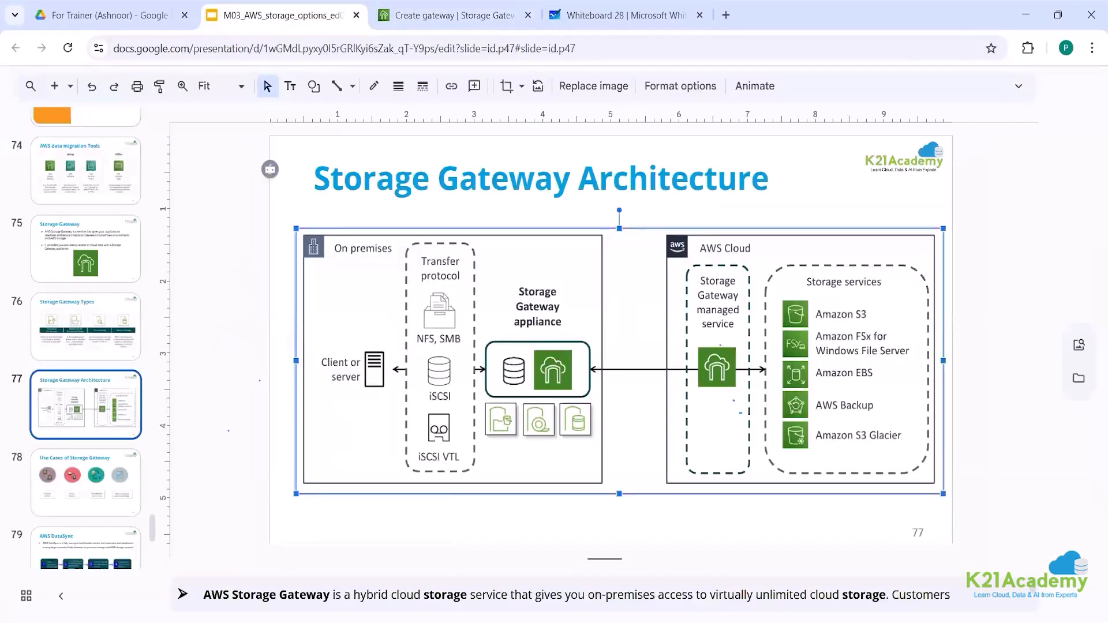
{"action": "left_click", "coordinate": [211, 339]}
{"action": "key", "text": "Up"}
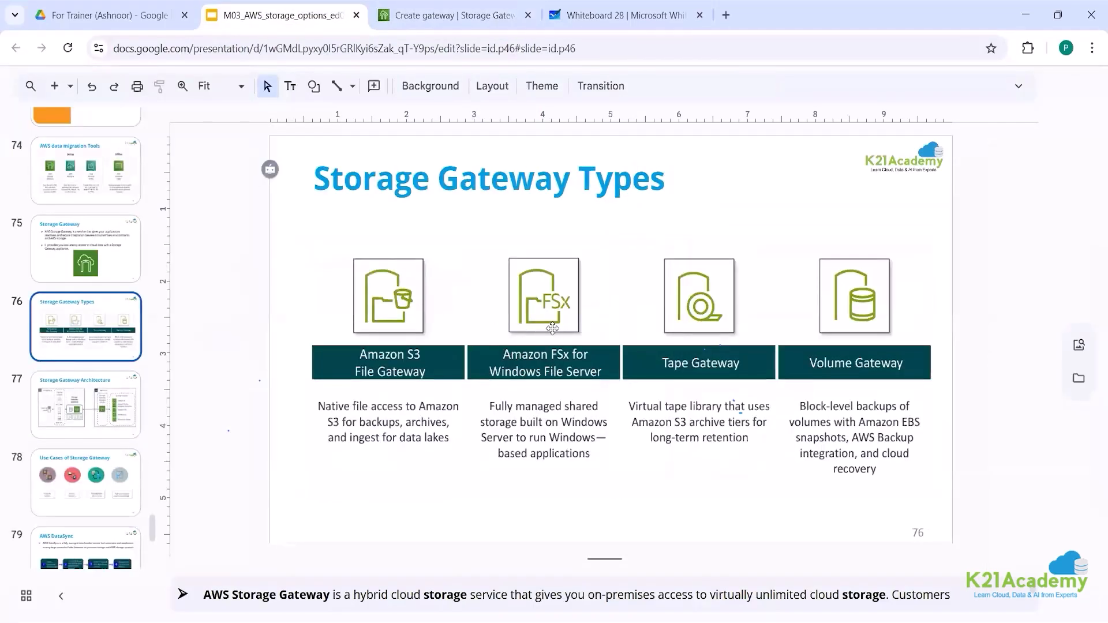
{"action": "left_click", "coordinate": [545, 265]}
{"action": "key", "text": "ctrl+Tab"}
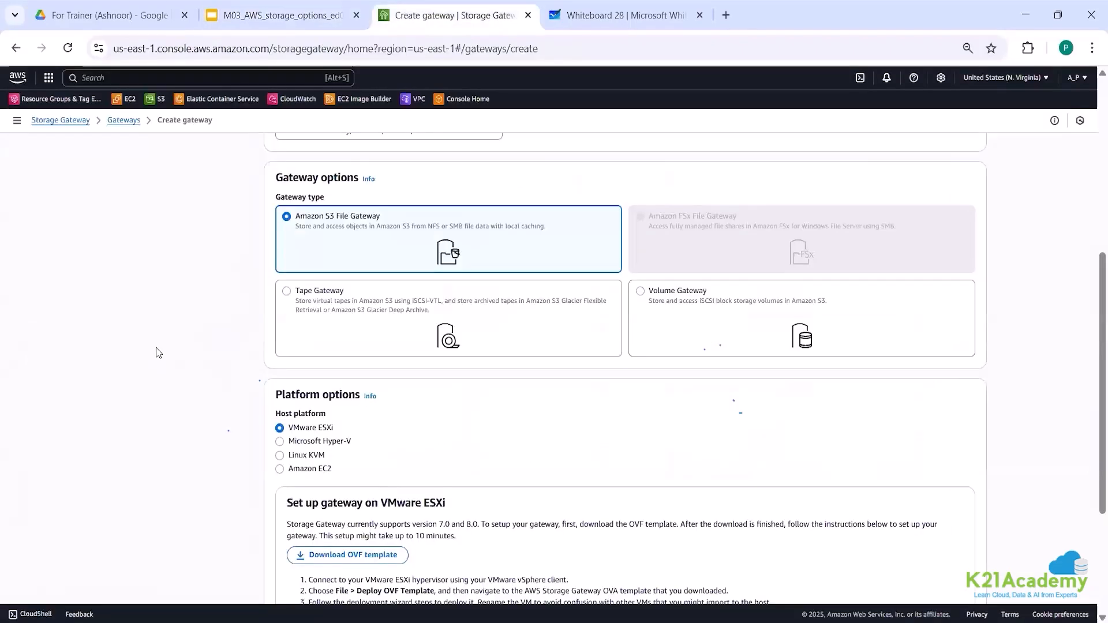
Step: Keep VMware ESXi as the host platform, confirm that the OVF template was deployed, and continue to the Connect to AWS step
{"action": "scroll", "coordinate": [156, 348], "scroll_direction": "down", "scroll_amount": 3}
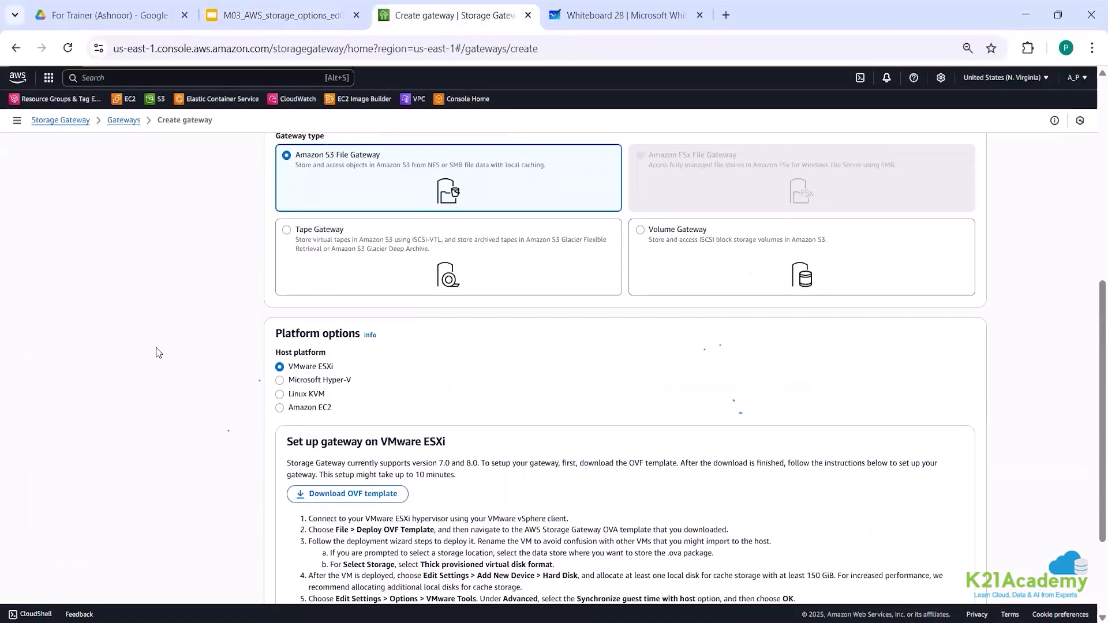
{"action": "scroll", "coordinate": [156, 347], "scroll_direction": "down", "scroll_amount": 2}
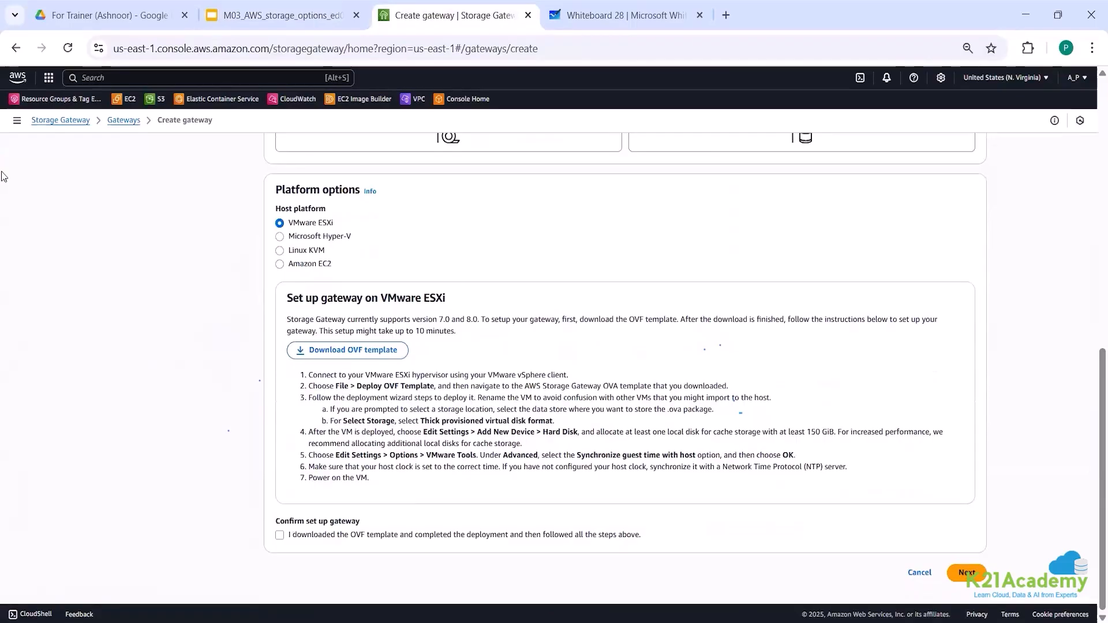
{"action": "mouse_move", "coordinate": [339, 218]}
{"action": "left_mouse_down"}
{"action": "mouse_move", "coordinate": [362, 211]}
{"action": "mouse_move", "coordinate": [372, 229]}
{"action": "mouse_move", "coordinate": [351, 246]}
{"action": "mouse_move", "coordinate": [366, 261]}
{"action": "left_mouse_up"}
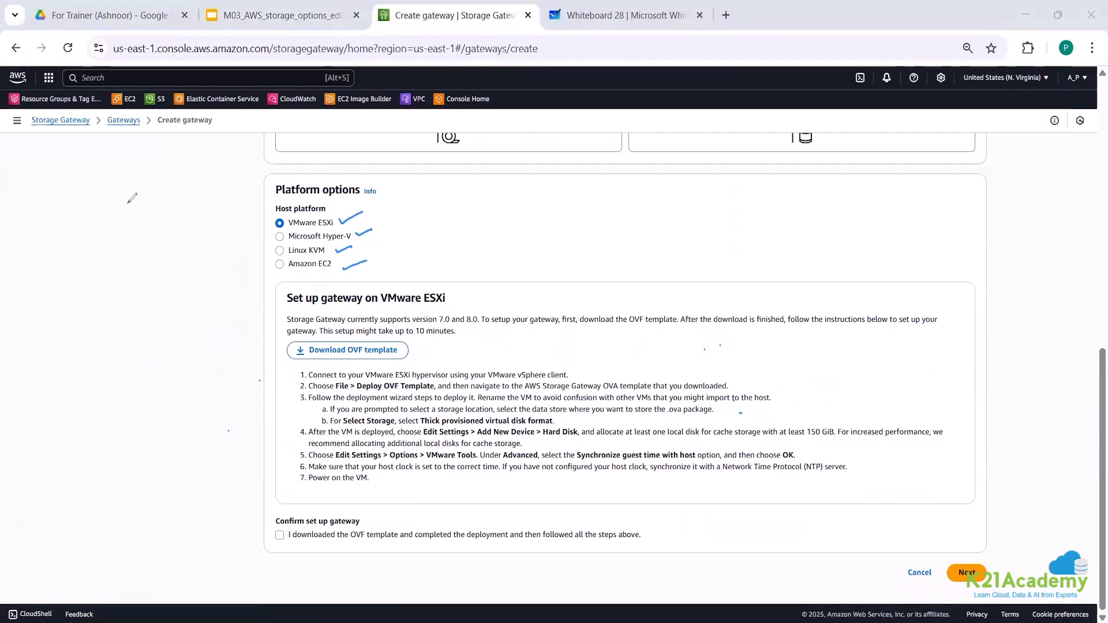
{"action": "left_click", "coordinate": [47, 212]}
{"action": "left_click_drag", "start_coordinate": [362, 217], "coordinate": [347, 266]}
{"action": "left_click", "coordinate": [279, 535]}
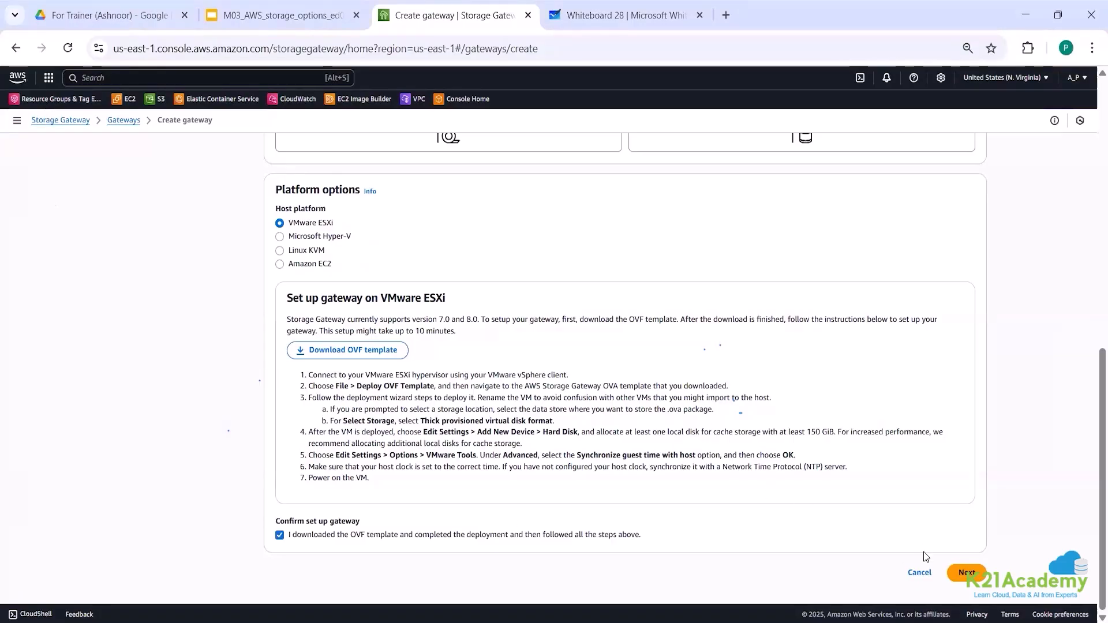
{"action": "left_click", "coordinate": [968, 571]}
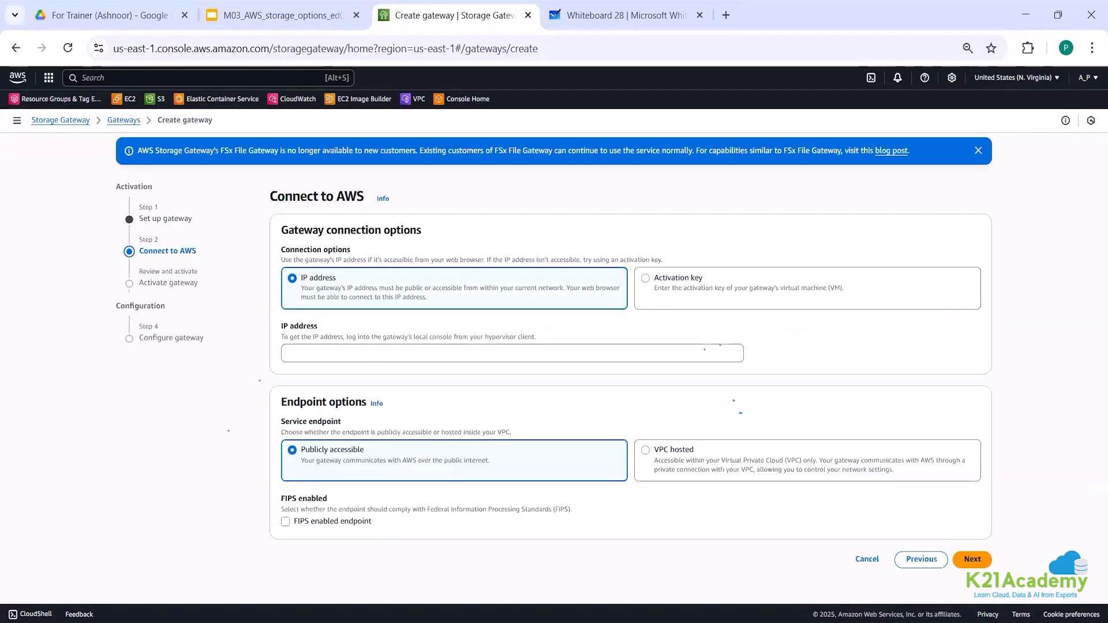
Step: Connect the gateway by IP address 10.98.36.10 with the publicly accessible endpoint and submit the activation request
{"action": "left_click", "coordinate": [455, 353]}
{"action": "left_click", "coordinate": [411, 390]}
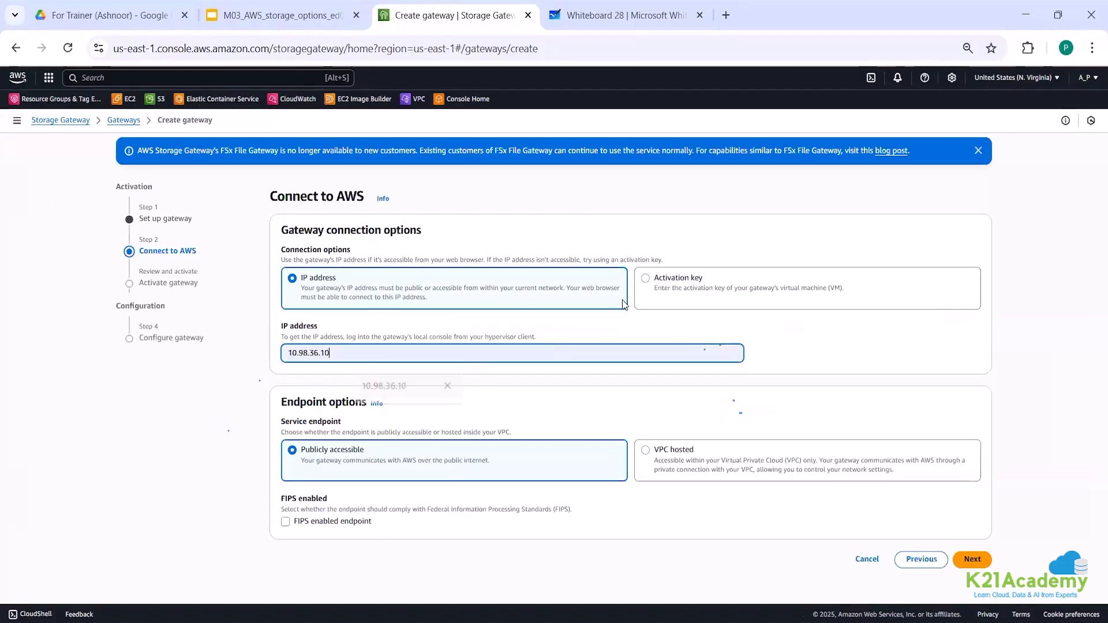
{"action": "left_click", "coordinate": [656, 286]}
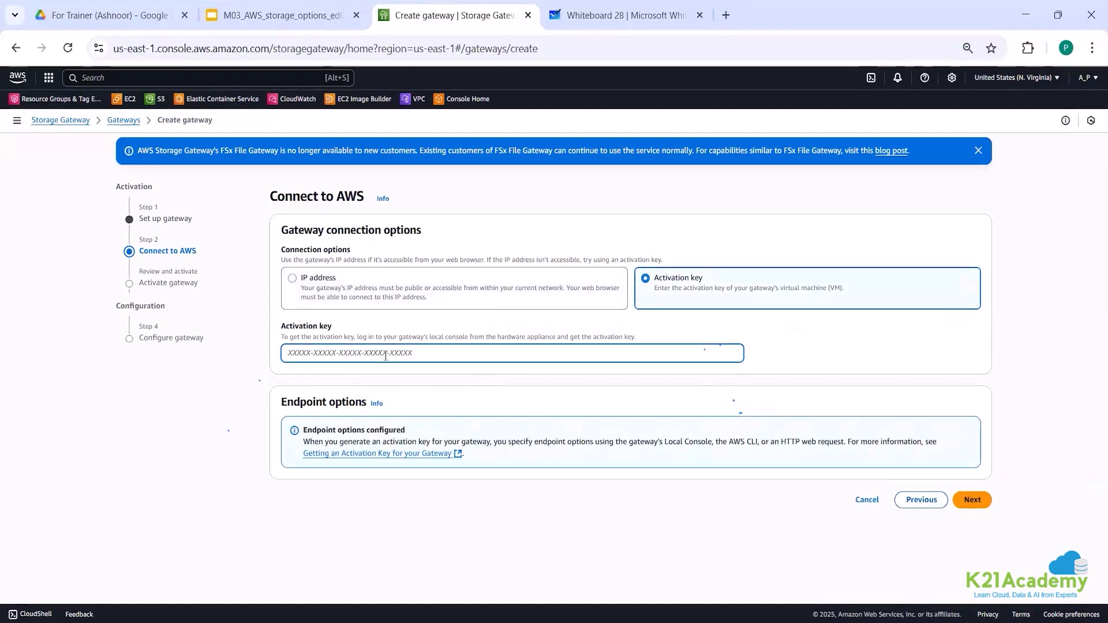
{"action": "left_click", "coordinate": [293, 280]}
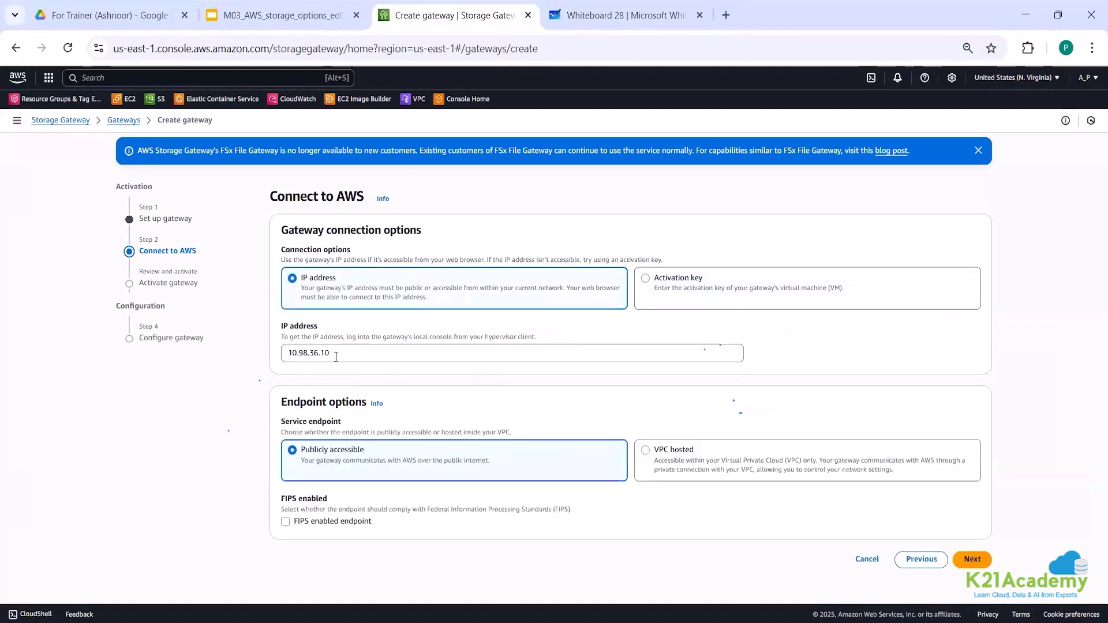
{"action": "left_click", "coordinate": [337, 355]}
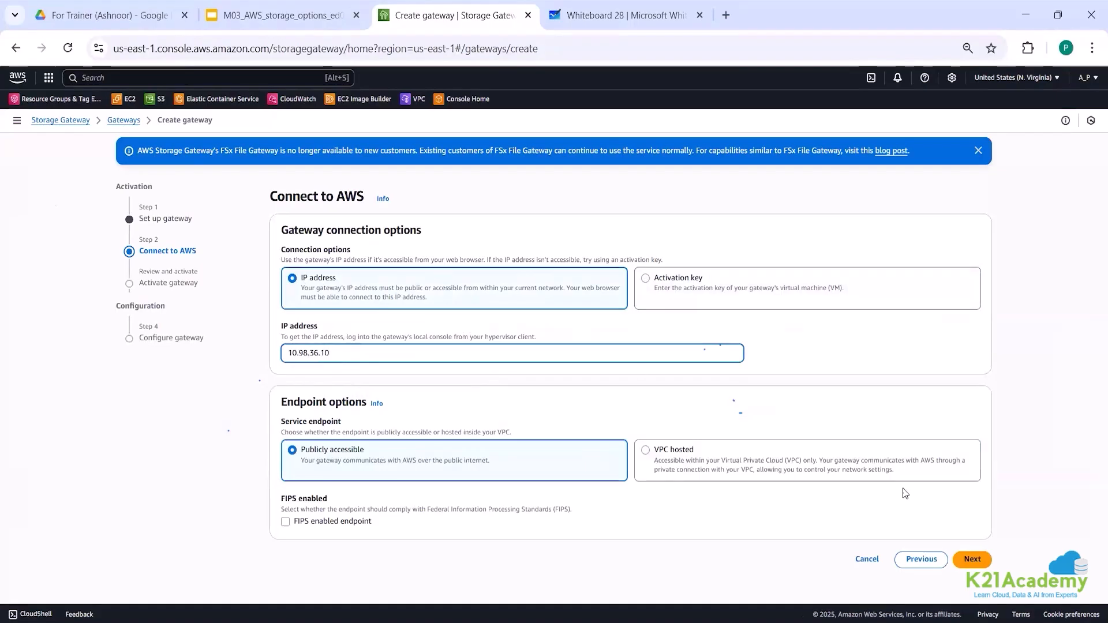
{"action": "left_click", "coordinate": [974, 563]}
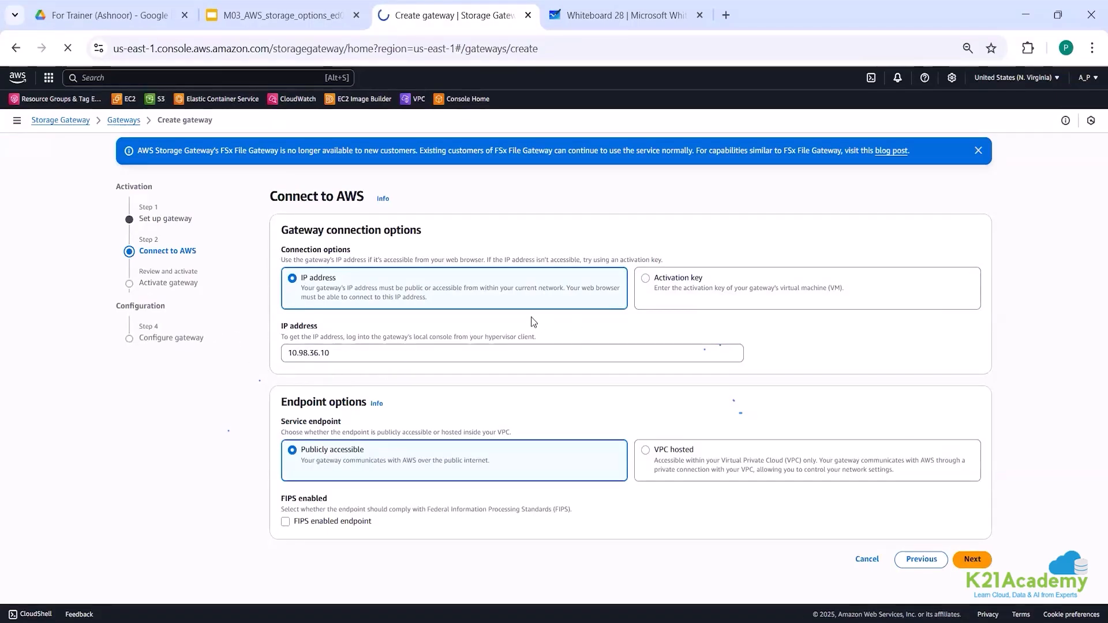
{"action": "left_click", "coordinate": [342, 356]}
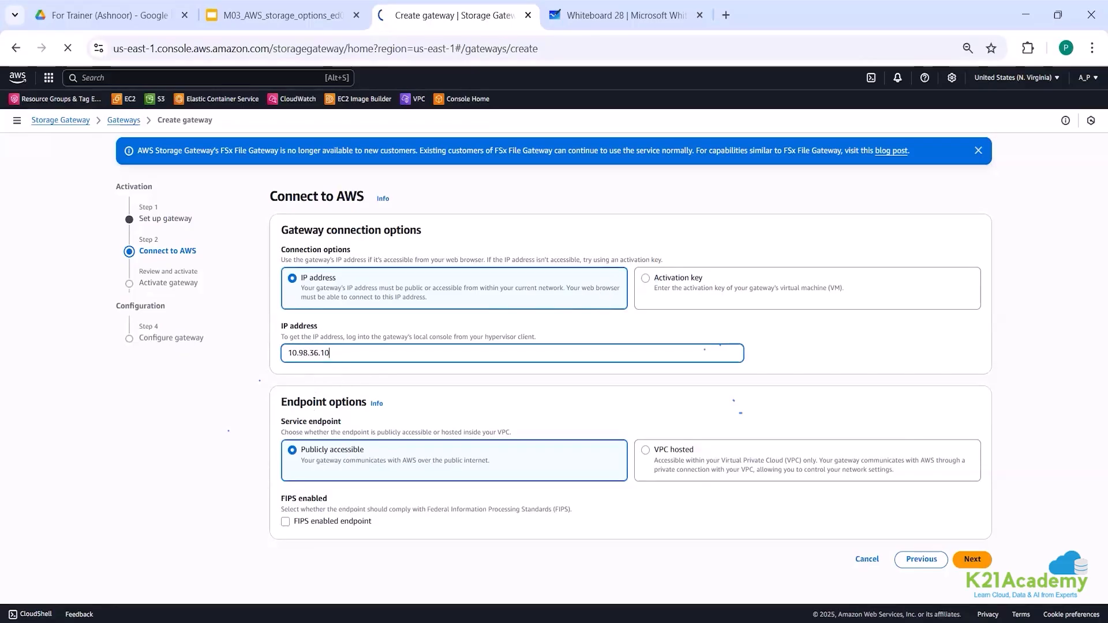
{"action": "left_click", "coordinate": [638, 290]}
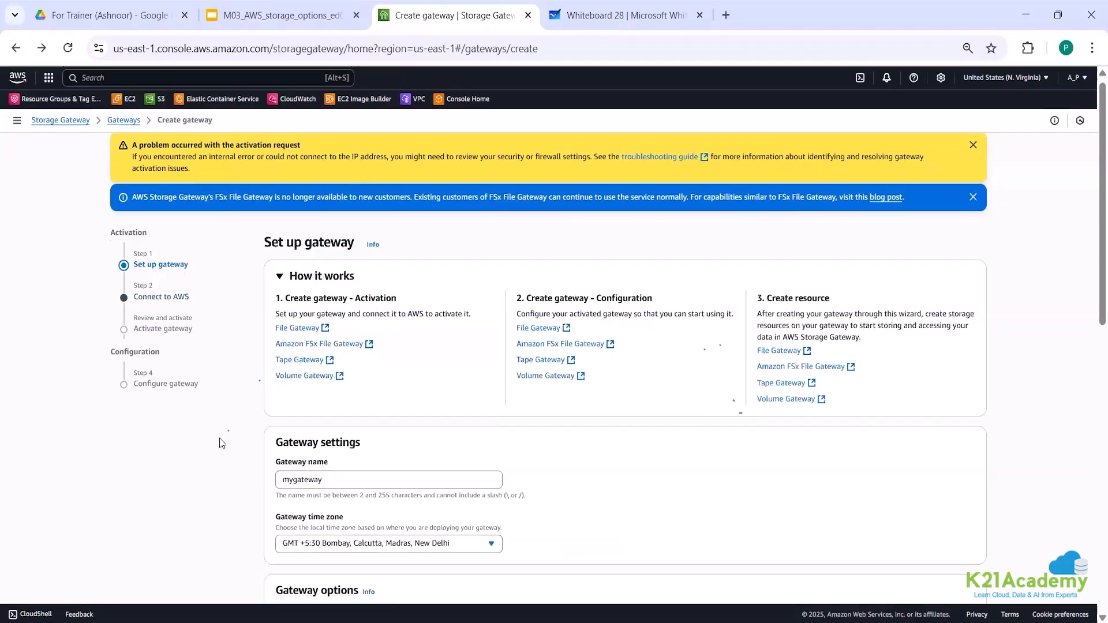
Step: Examine the Tape Gateway and Volume Gateway options under gateway type, returning the selection to Amazon S3 File Gateway
{"action": "scroll", "coordinate": [219, 438], "scroll_direction": "down", "scroll_amount": 4}
{"action": "scroll", "coordinate": [219, 442], "scroll_direction": "down", "scroll_amount": 3}
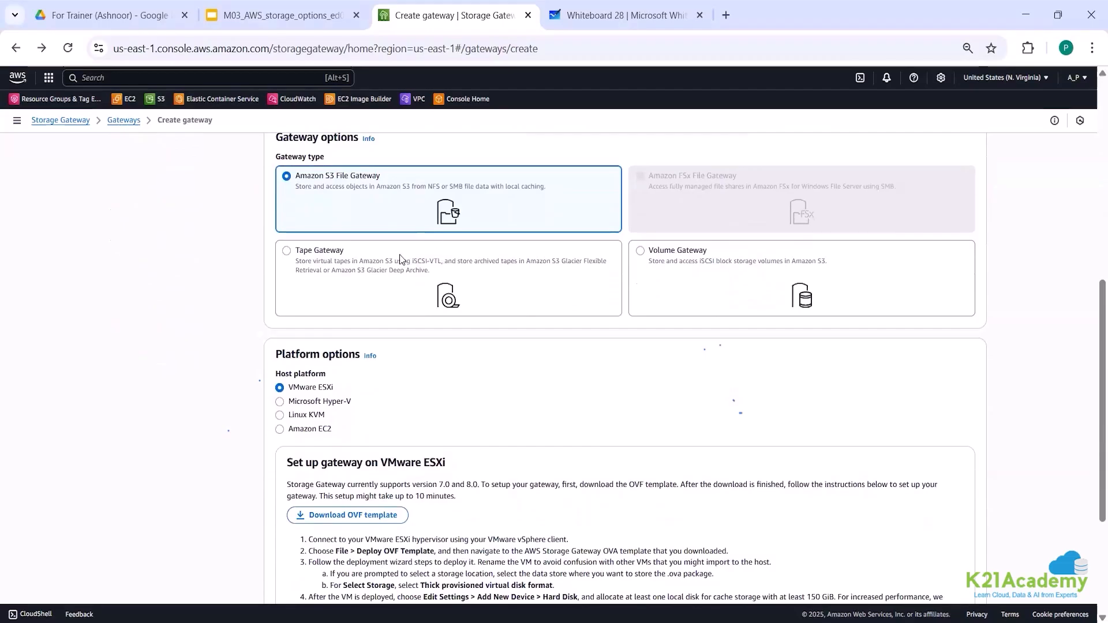
{"action": "left_click", "coordinate": [328, 275]}
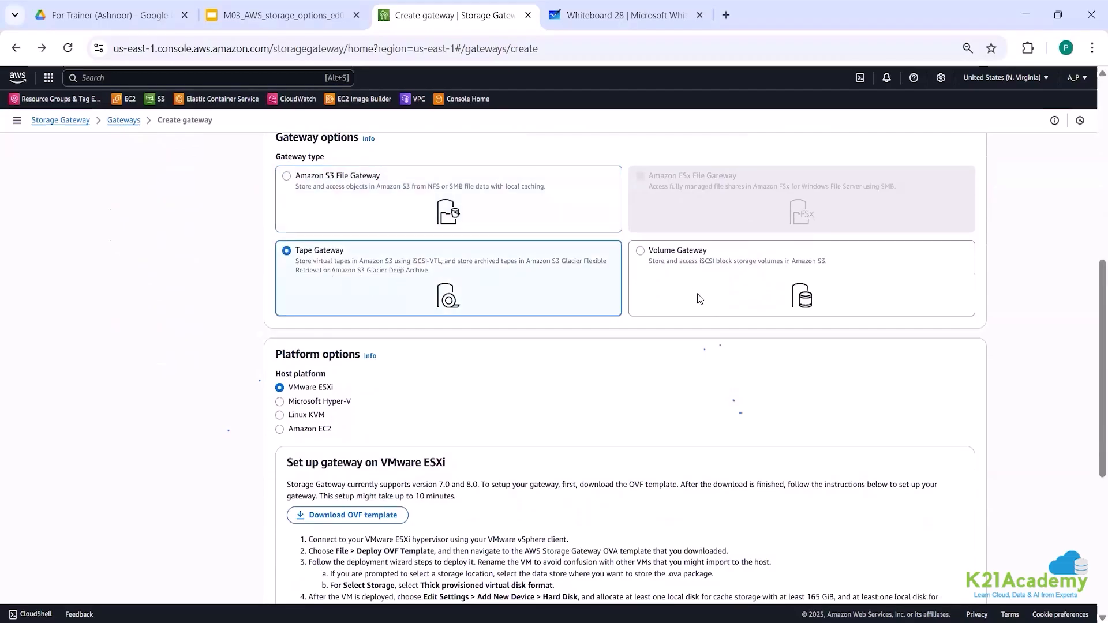
{"action": "left_click", "coordinate": [717, 308]}
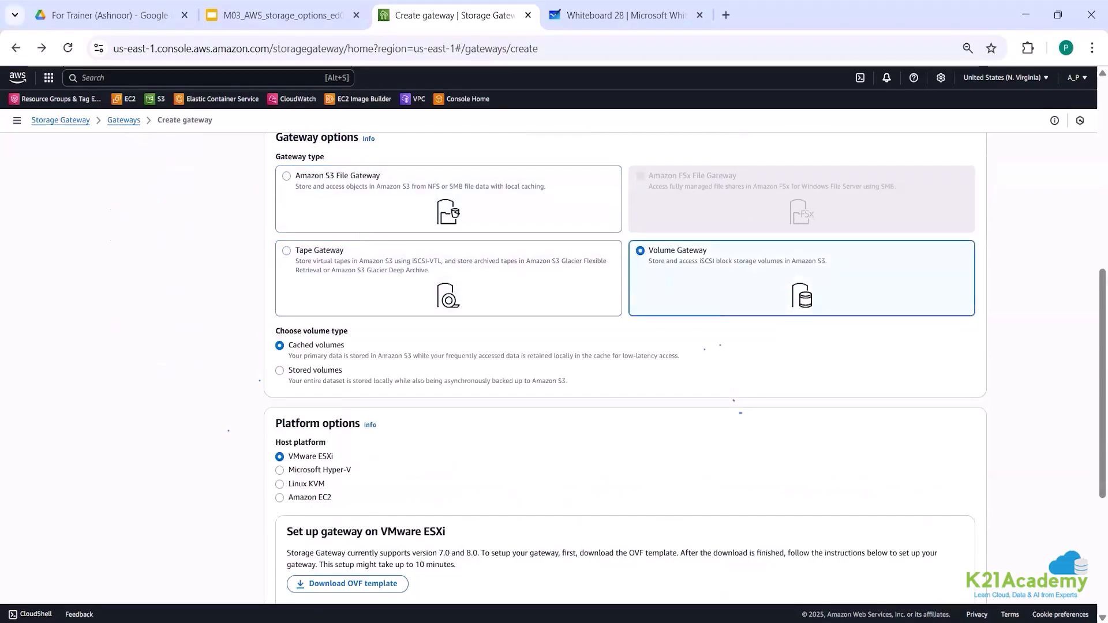
{"action": "left_click", "coordinate": [323, 254]}
{"action": "left_click", "coordinate": [307, 189]}
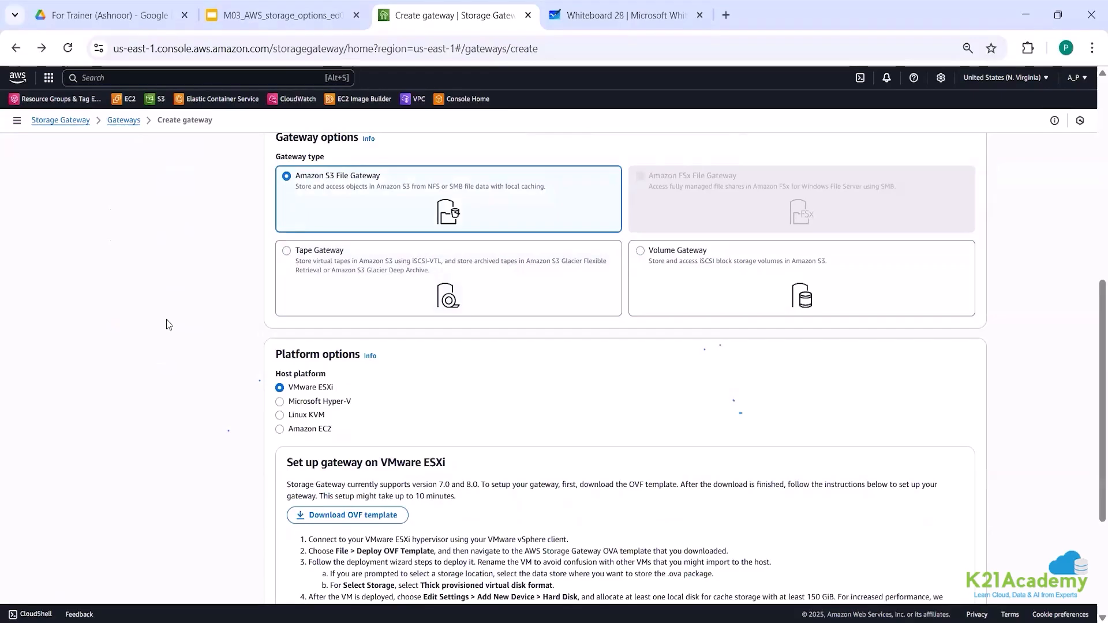
Step: Examine the Storage Gateway Architecture slide in the presentation and return to the gateway's platform options
{"action": "scroll", "coordinate": [166, 321], "scroll_direction": "down", "scroll_amount": 1}
{"action": "scroll", "coordinate": [168, 324], "scroll_direction": "down", "scroll_amount": 2}
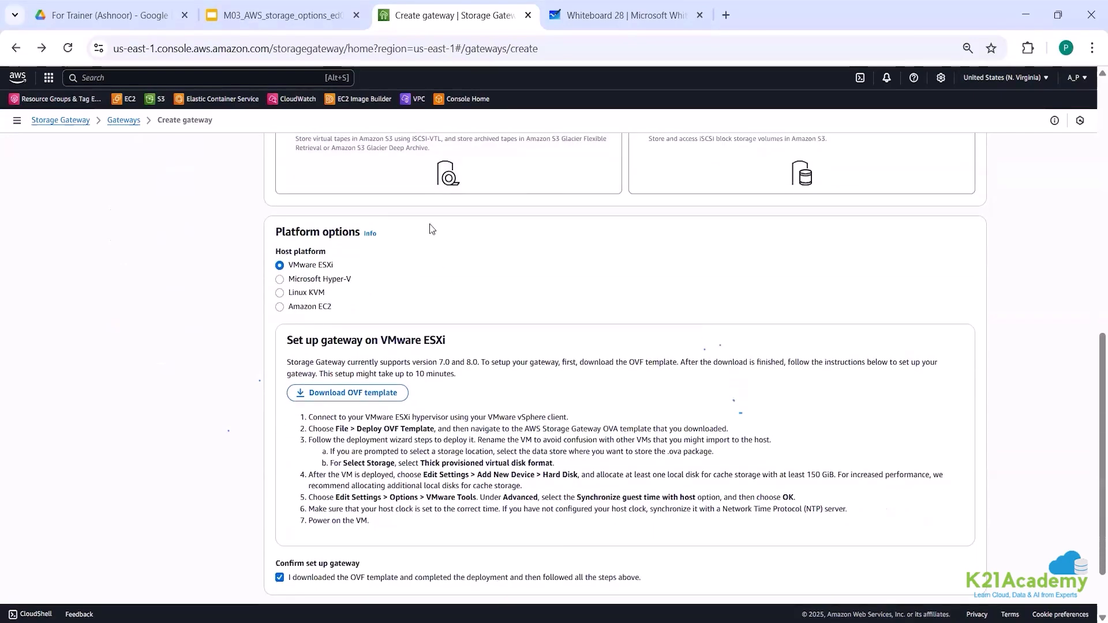
{"action": "left_click", "coordinate": [277, 15]}
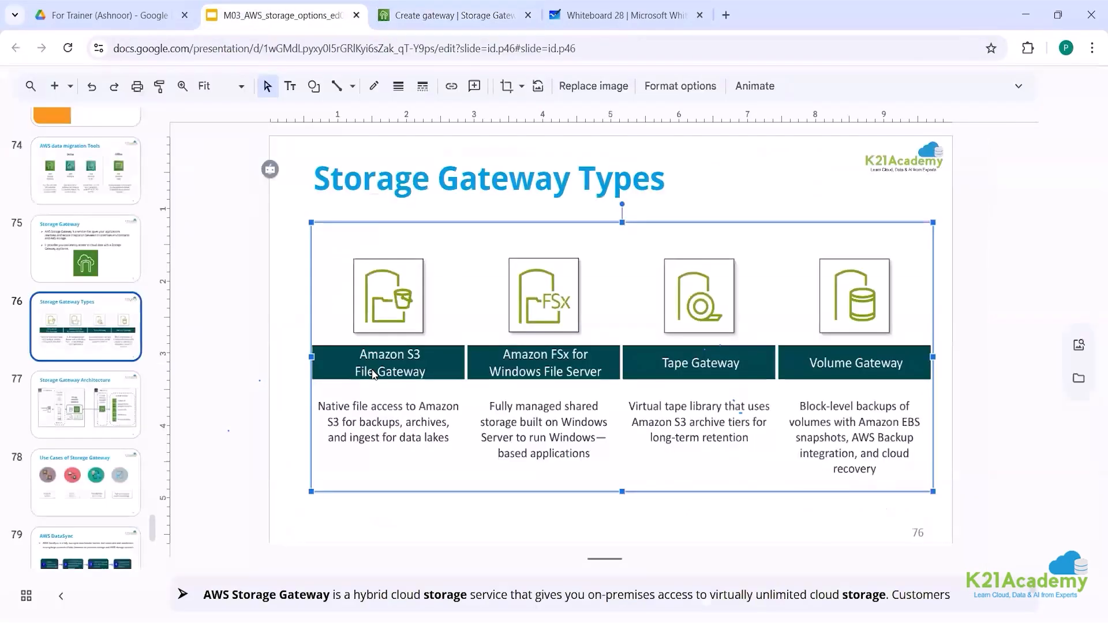
{"action": "left_click", "coordinate": [232, 424]}
{"action": "key", "text": "Page_Down"}
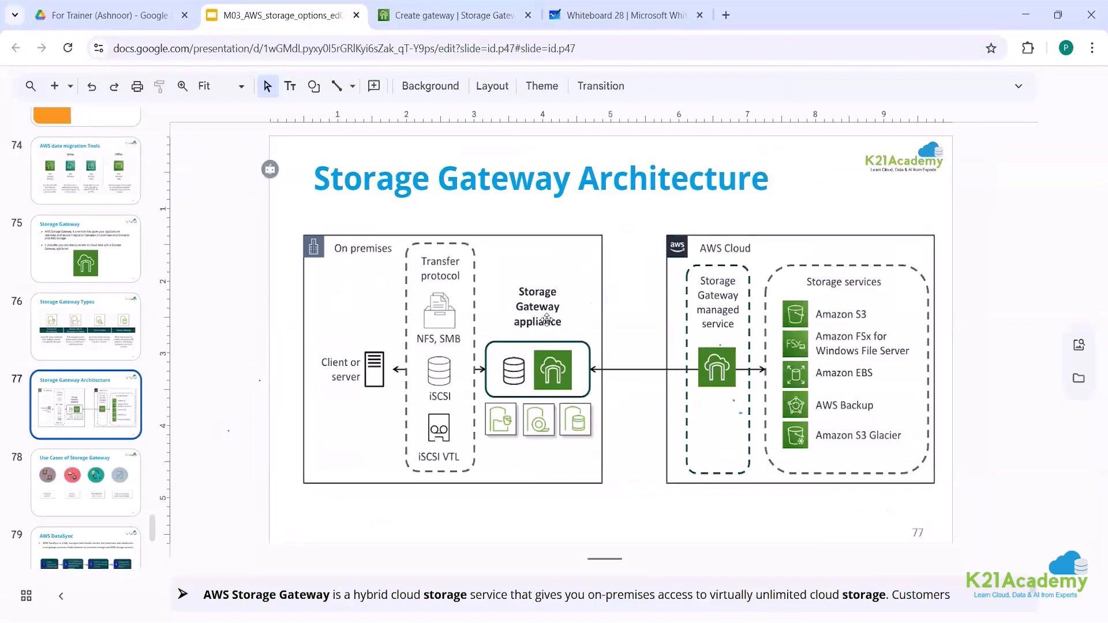
{"action": "left_click", "coordinate": [543, 316]}
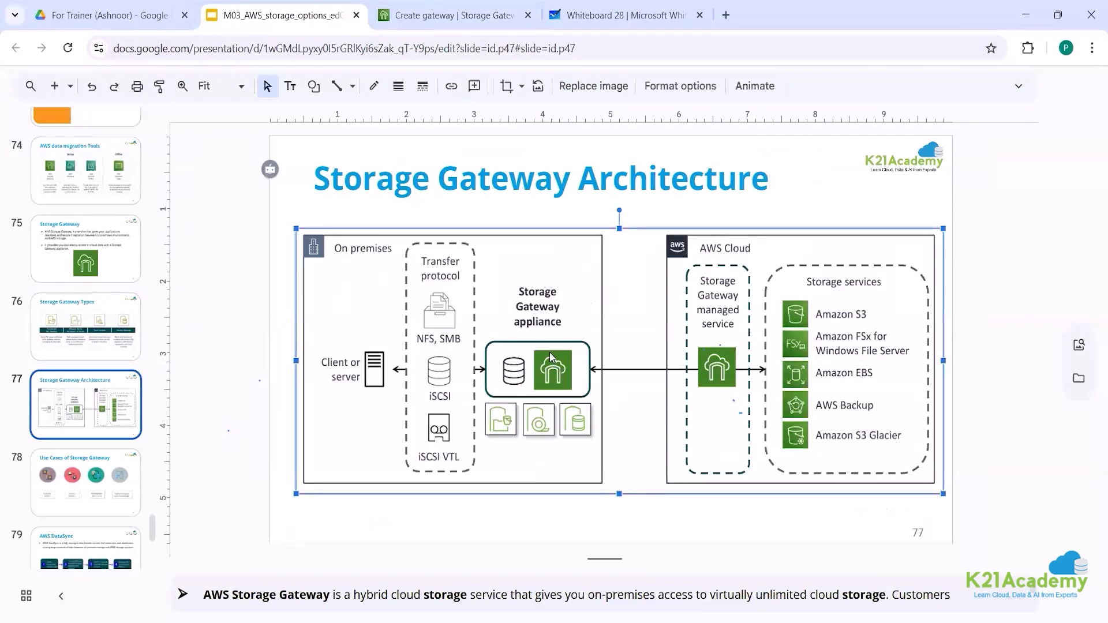
{"action": "left_click", "coordinate": [457, 16]}
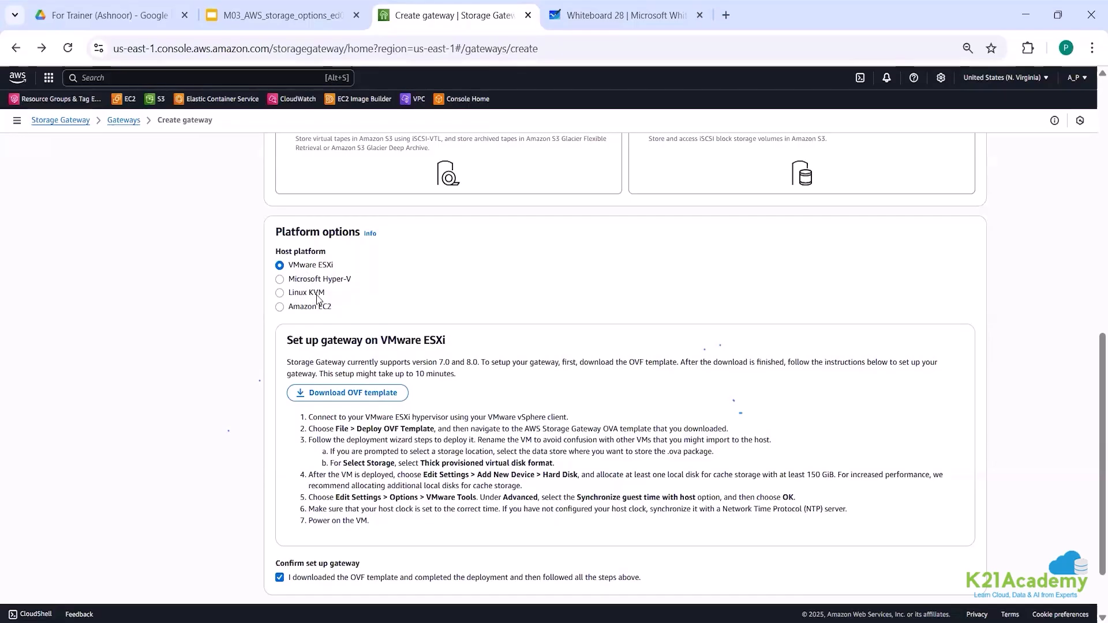
Step: Advance to the Connect to AWS step and examine the Activation key option, leaving IP address as the connection option
{"action": "scroll", "coordinate": [201, 403], "scroll_direction": "down", "scroll_amount": 2}
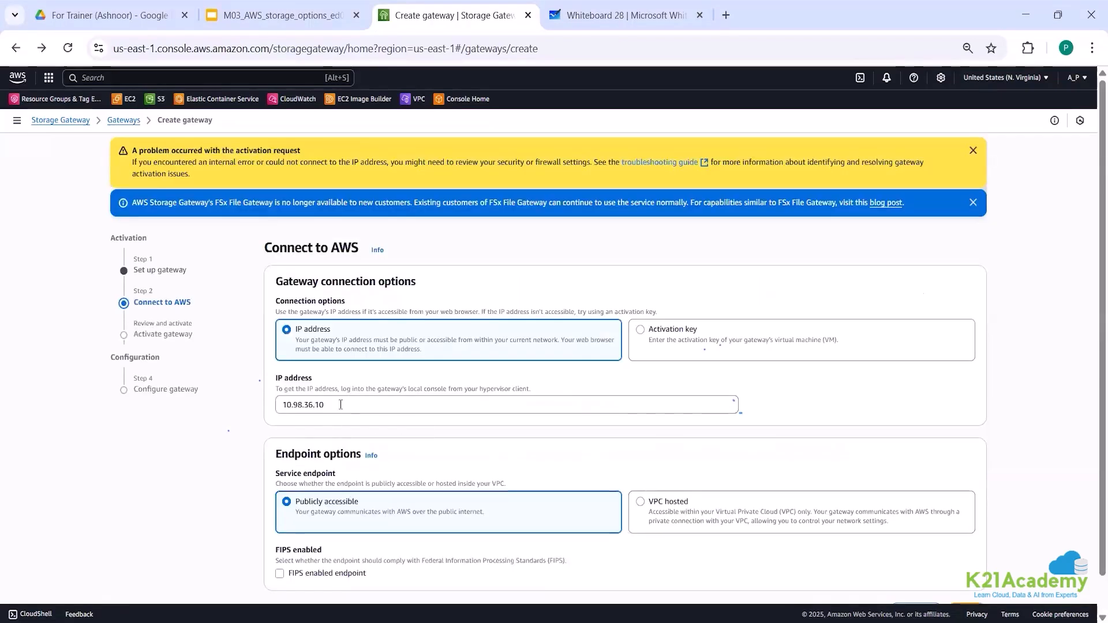
{"action": "left_click", "coordinate": [633, 353]}
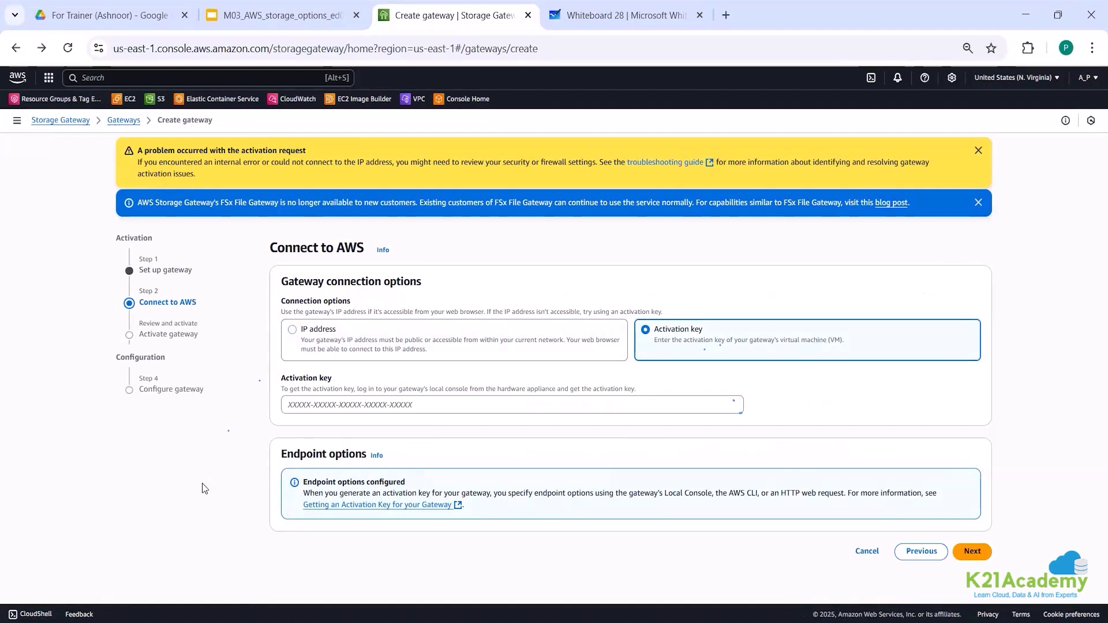
{"action": "left_click", "coordinate": [359, 408]}
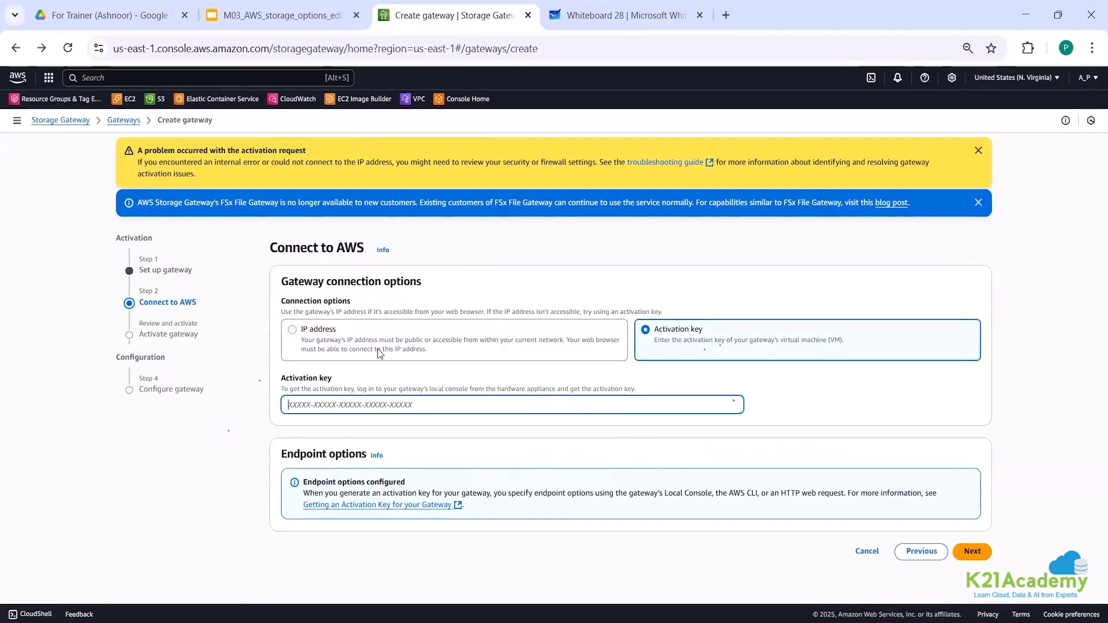
{"action": "left_click", "coordinate": [293, 331]}
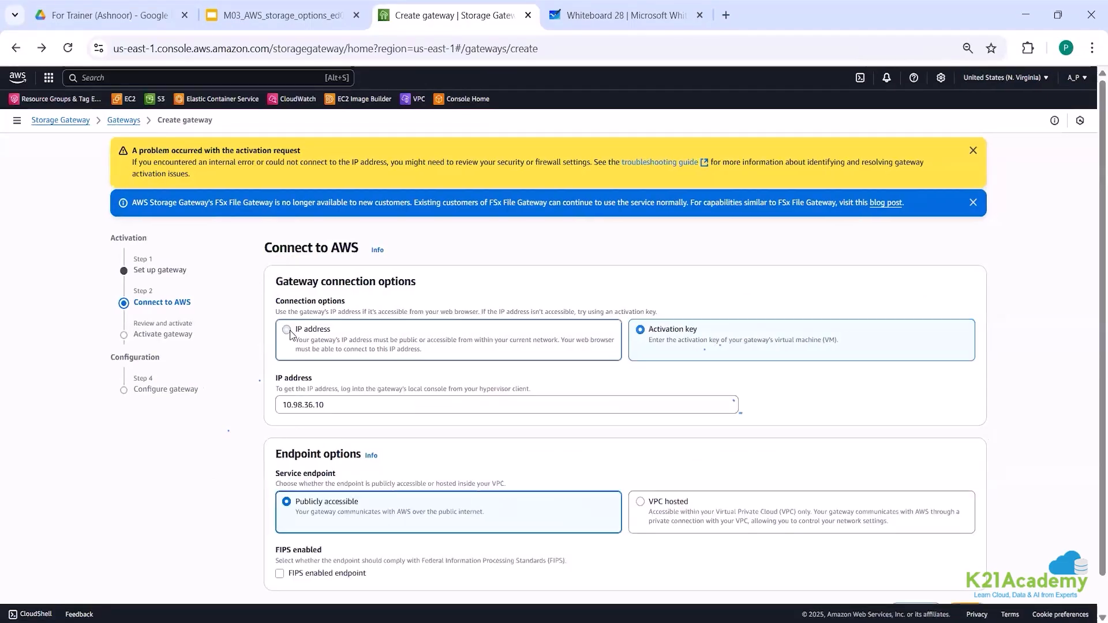
{"action": "left_click", "coordinate": [337, 412]}
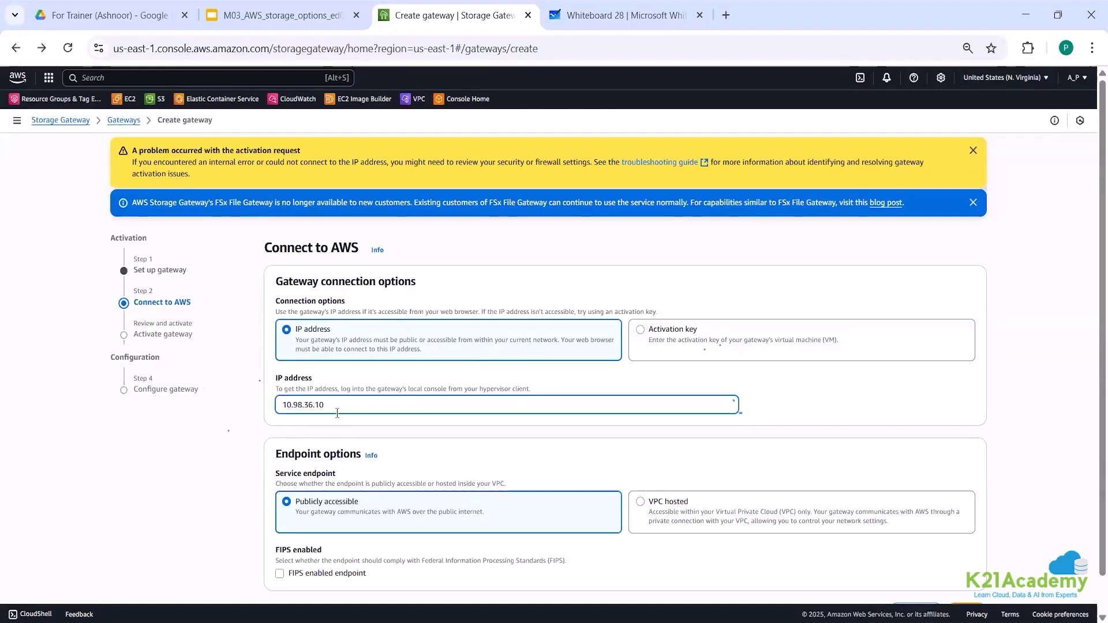
{"action": "left_click", "coordinate": [245, 459]}
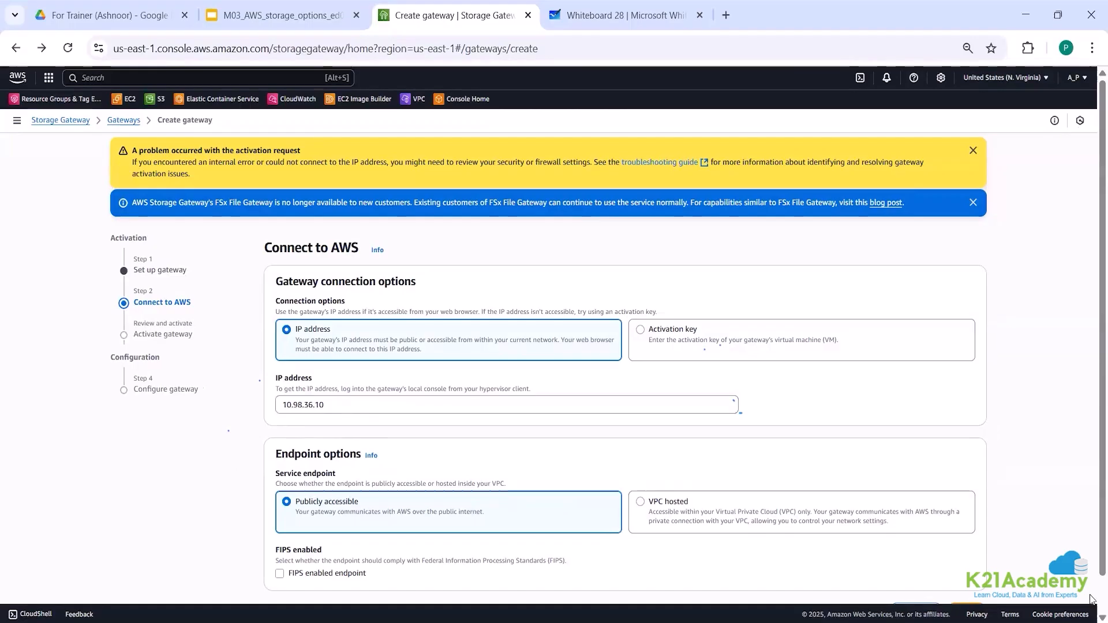
Step: Return to the Set up gateway step and download the OVF template for VMware ESXi, dismissing the download history
{"action": "scroll", "coordinate": [1093, 597], "scroll_direction": "down", "scroll_amount": 2}
{"action": "left_click", "coordinate": [915, 582]}
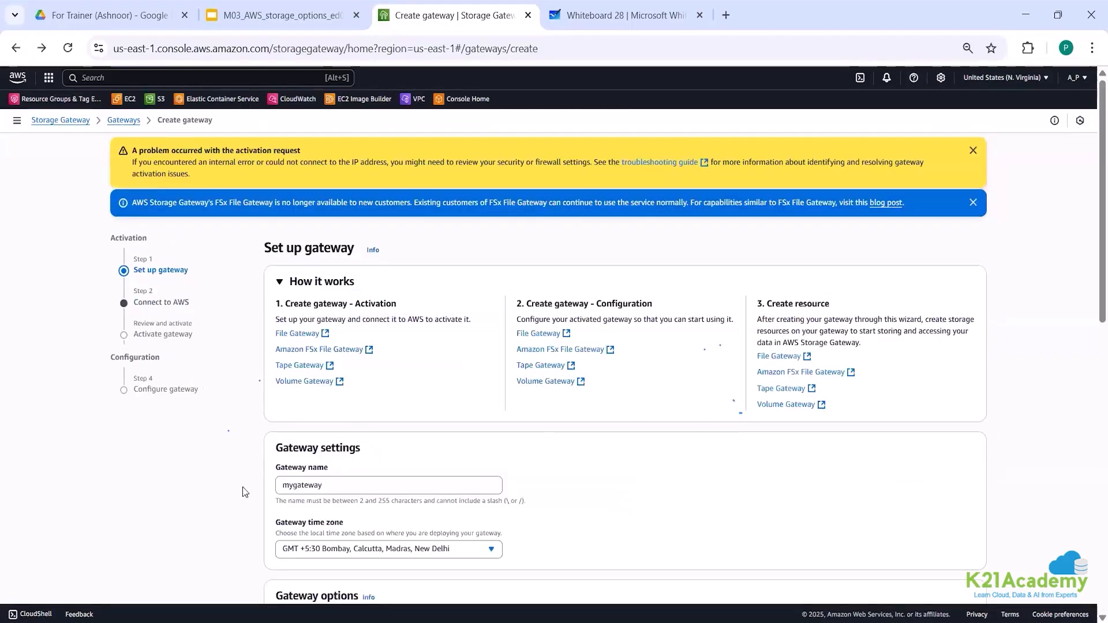
{"action": "scroll", "coordinate": [228, 480], "scroll_direction": "down", "scroll_amount": 10}
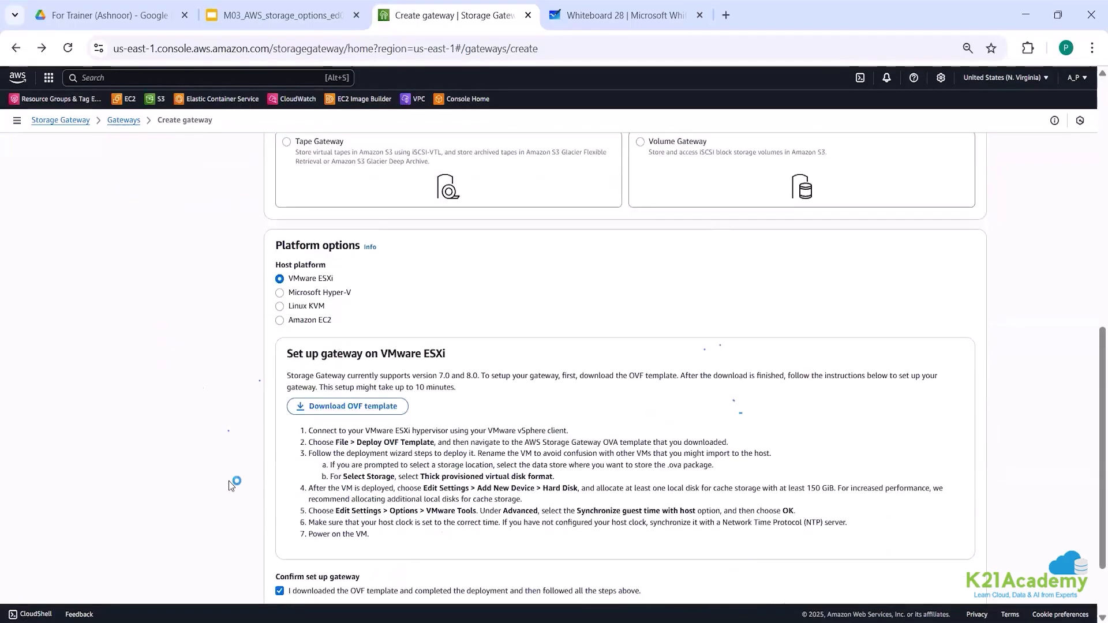
{"action": "left_click", "coordinate": [388, 321]}
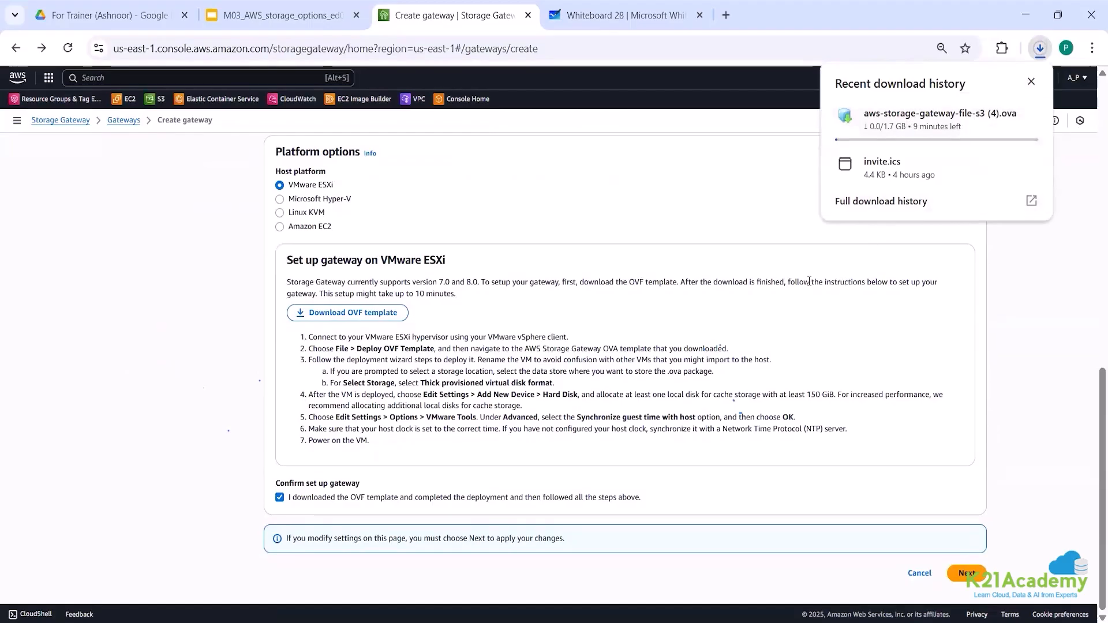
{"action": "left_click", "coordinate": [763, 237]}
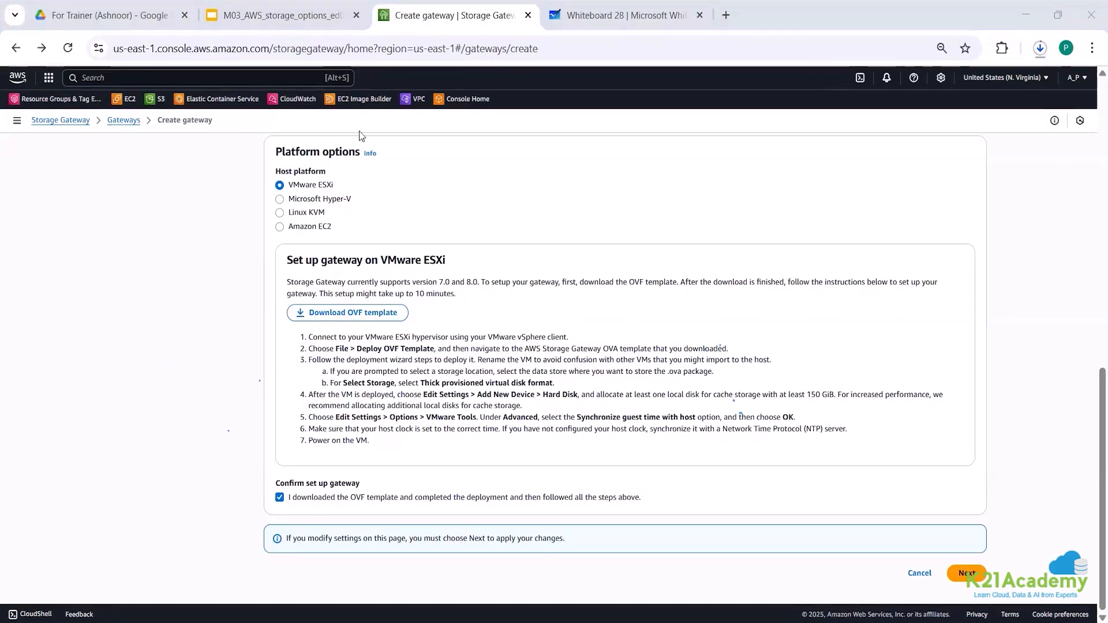
Step: Switch to the storage options presentation in Google Slides and show the Use Cases of Storage Gateway slide
{"action": "left_click", "coordinate": [282, 15]}
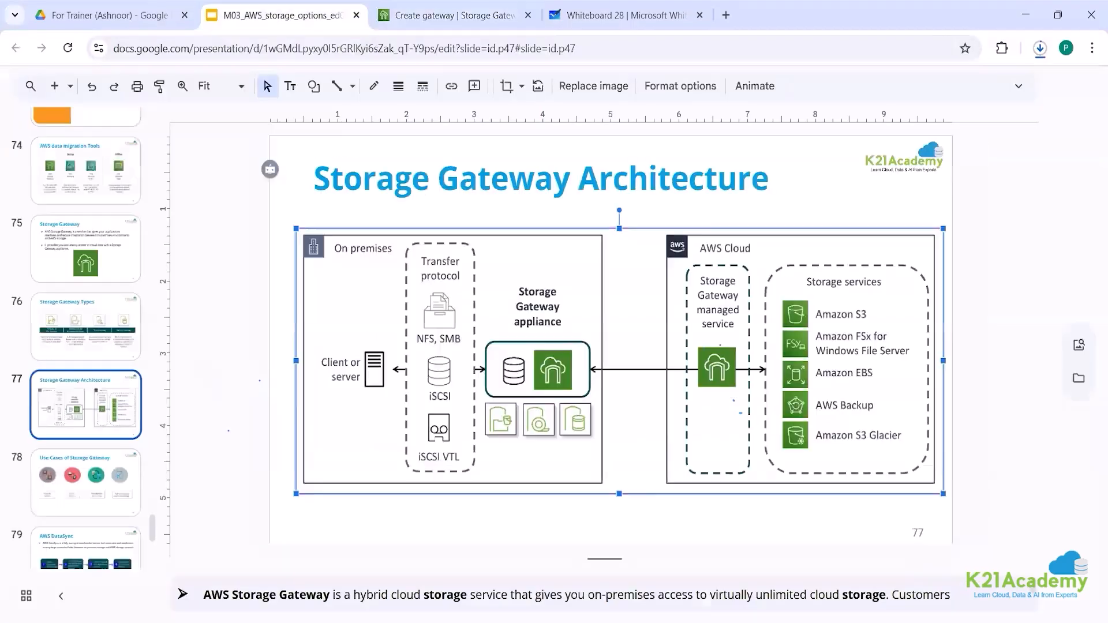
{"action": "left_click", "coordinate": [211, 388]}
{"action": "key", "text": "Down"}
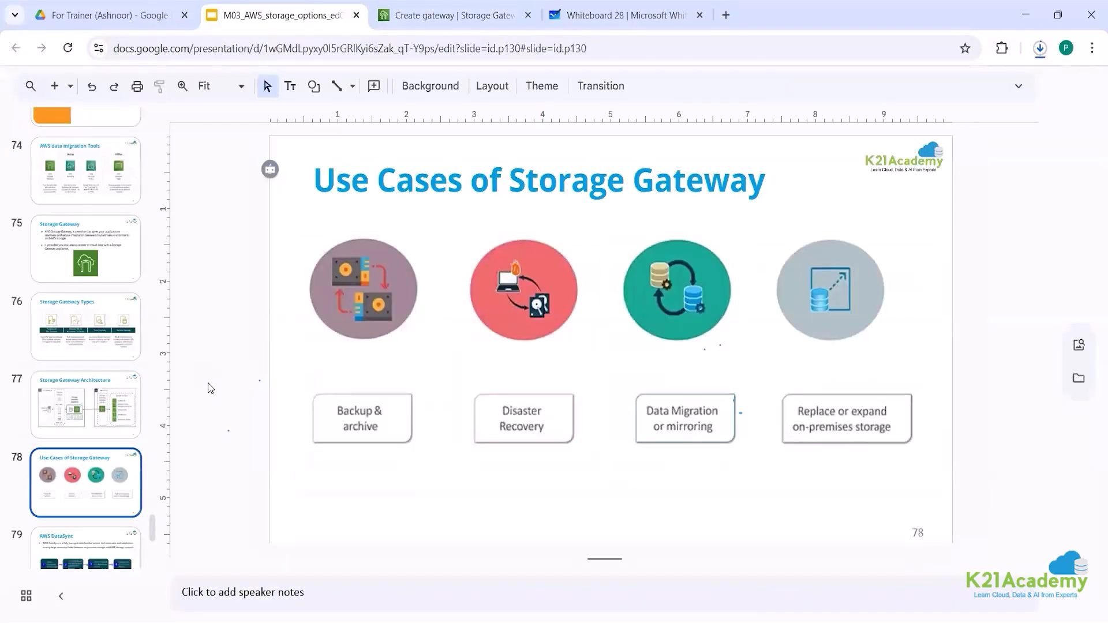